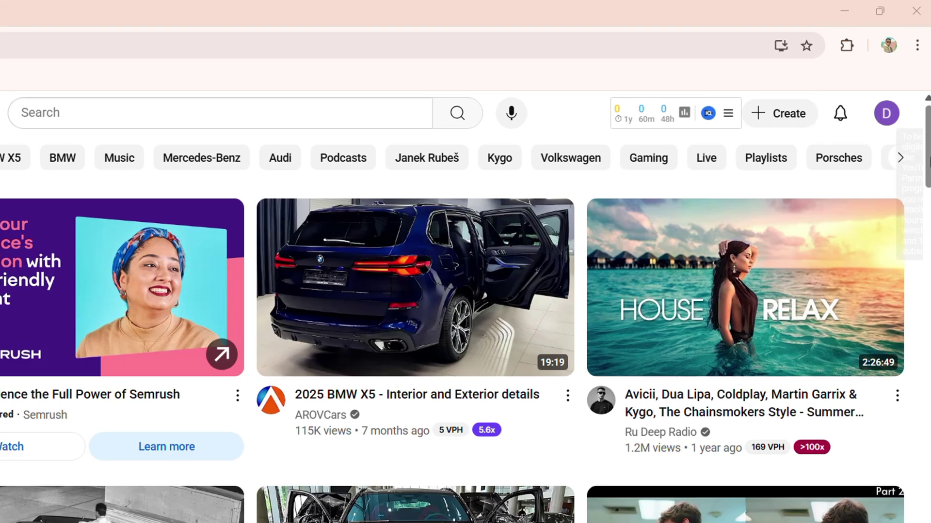
# Step: View the channel dashboard in YouTube Studio and return to the YouTube home page
pyautogui.click(887, 116)
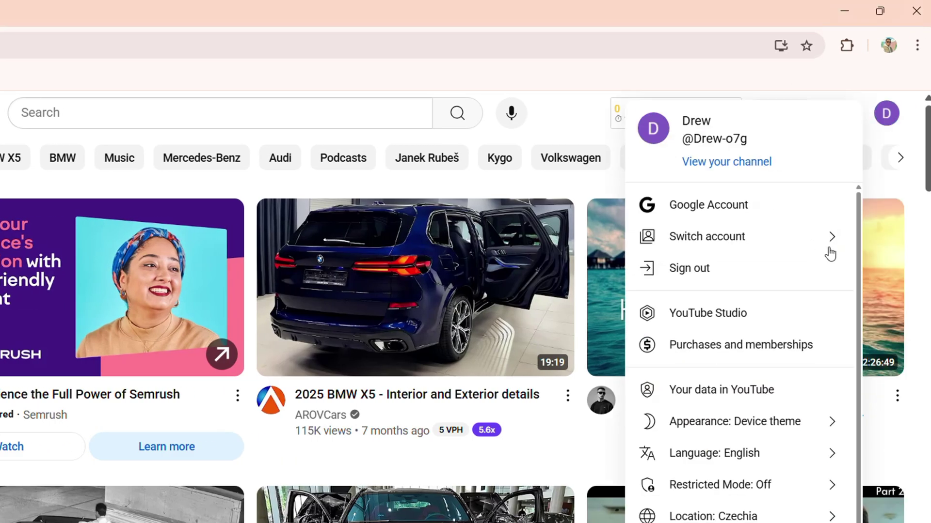
pyautogui.click(707, 321)
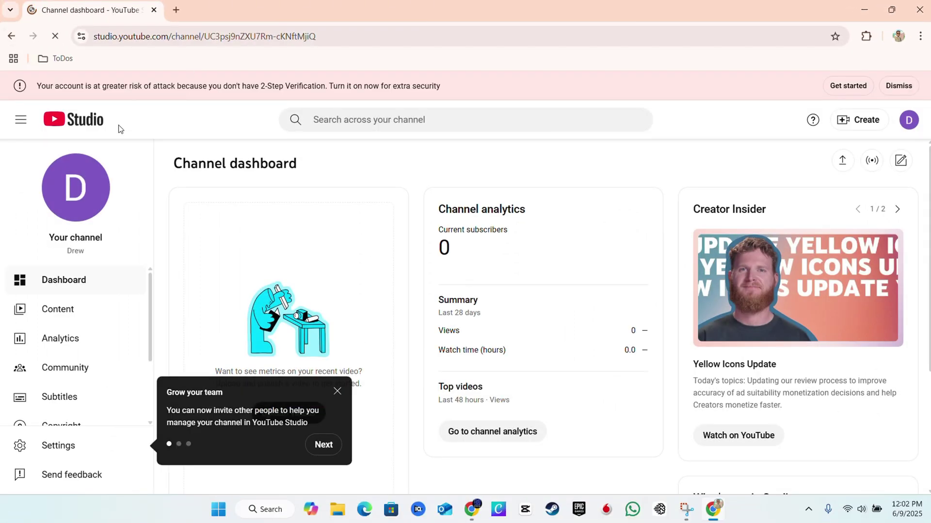
pyautogui.click(12, 37)
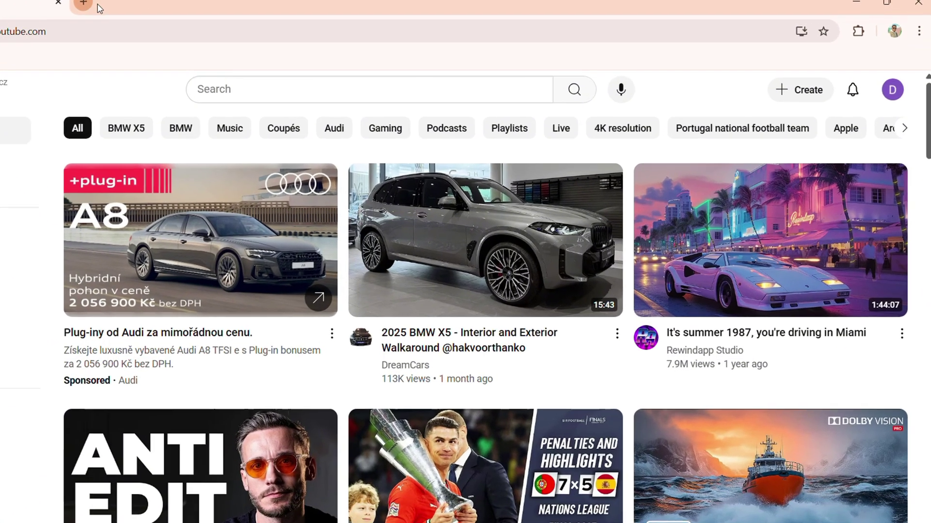
# Step: Open the Chrome Web Store in a new browser tab
pyautogui.click(83, 4)
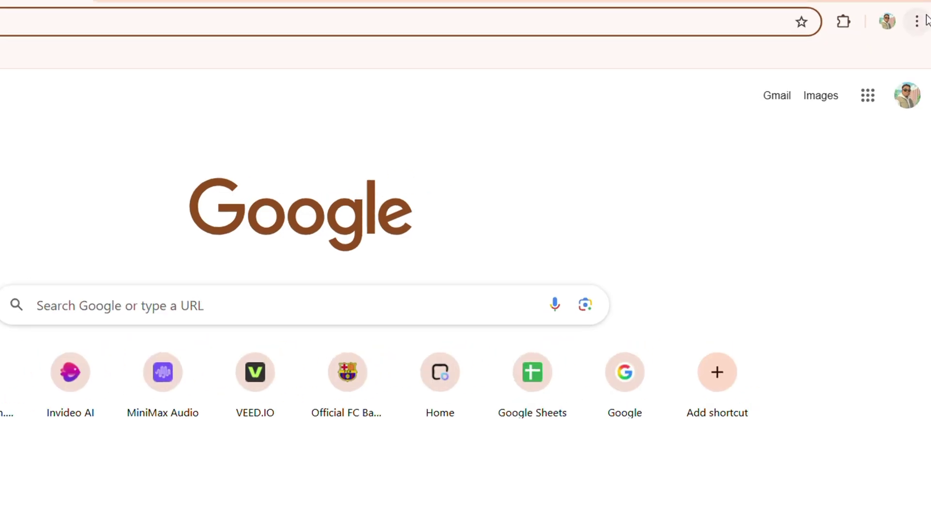
pyautogui.click(919, 31)
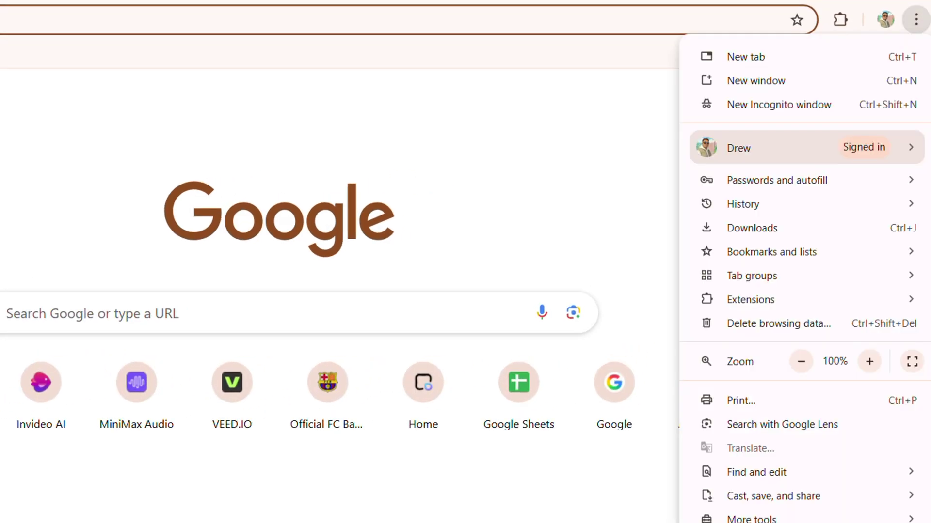
pyautogui.click(810, 209)
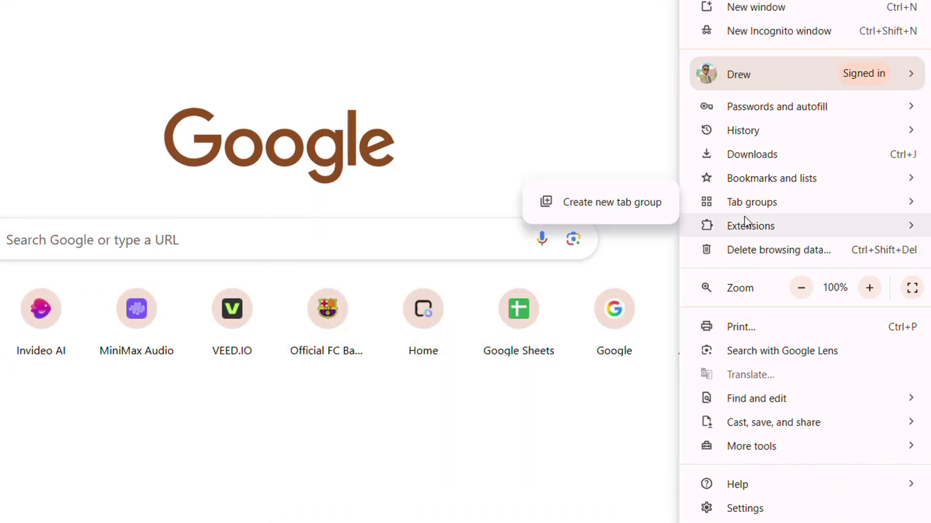
pyautogui.moveTo(743, 289)
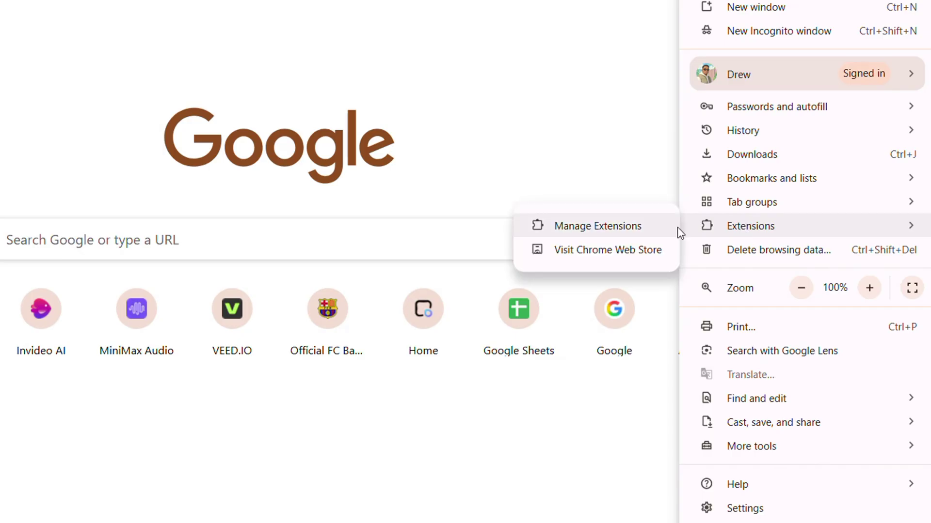
pyautogui.click(581, 259)
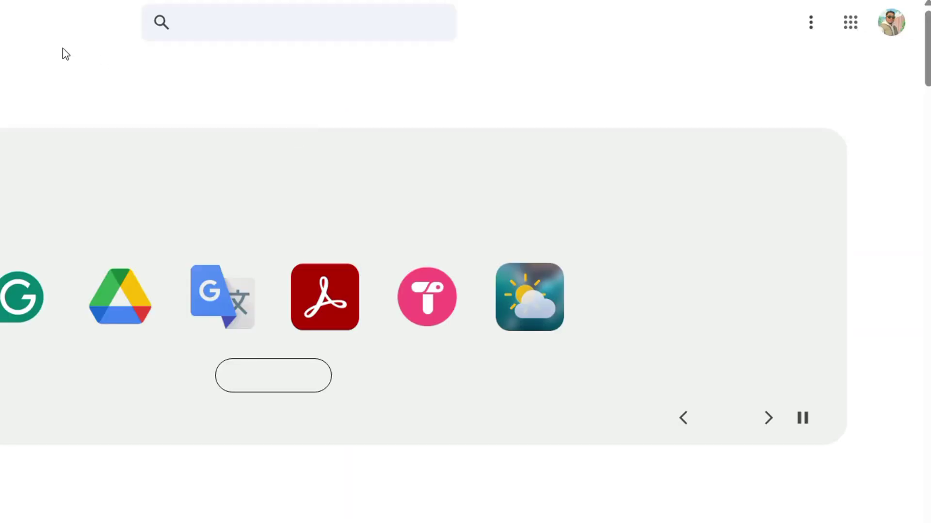
# Step: Find the vidIQ Vision for YouTube extension by searching for "vidiq" and install it in Chrome
pyautogui.click(233, 29)
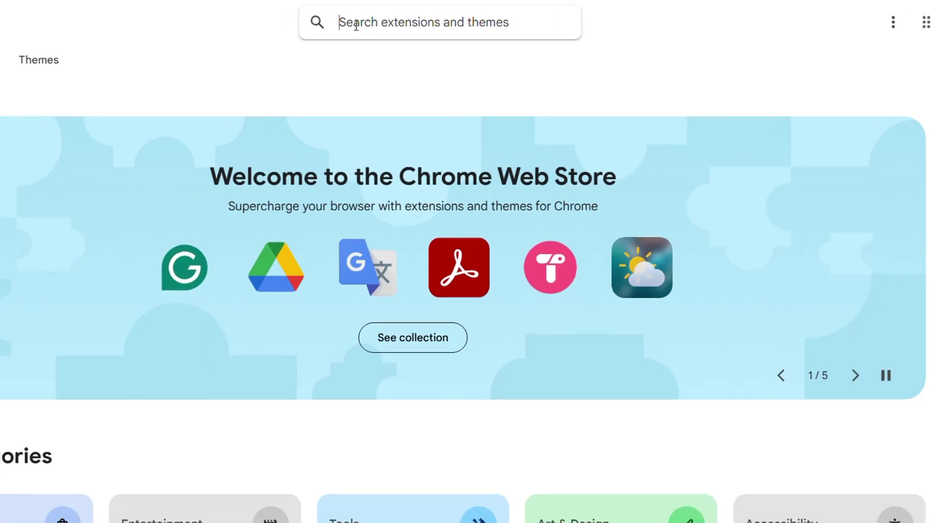
pyautogui.write('vid')
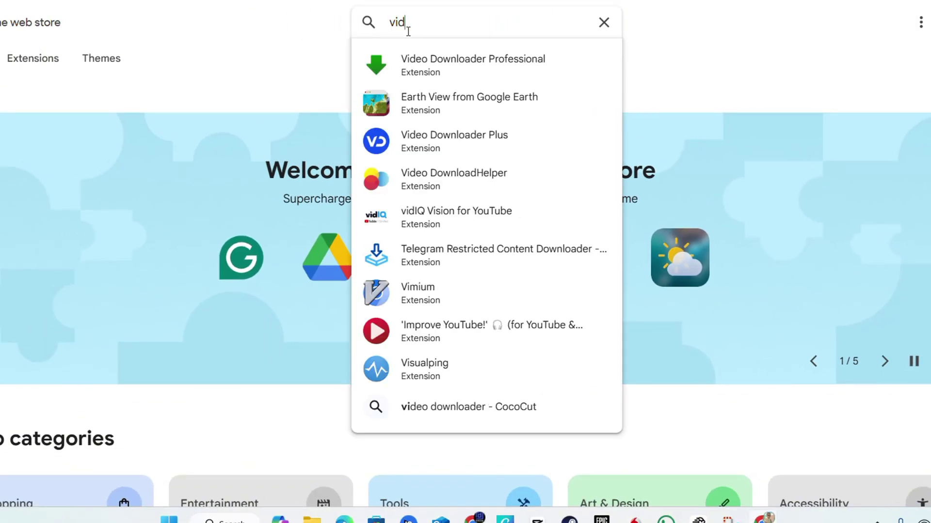
pyautogui.write('iq')
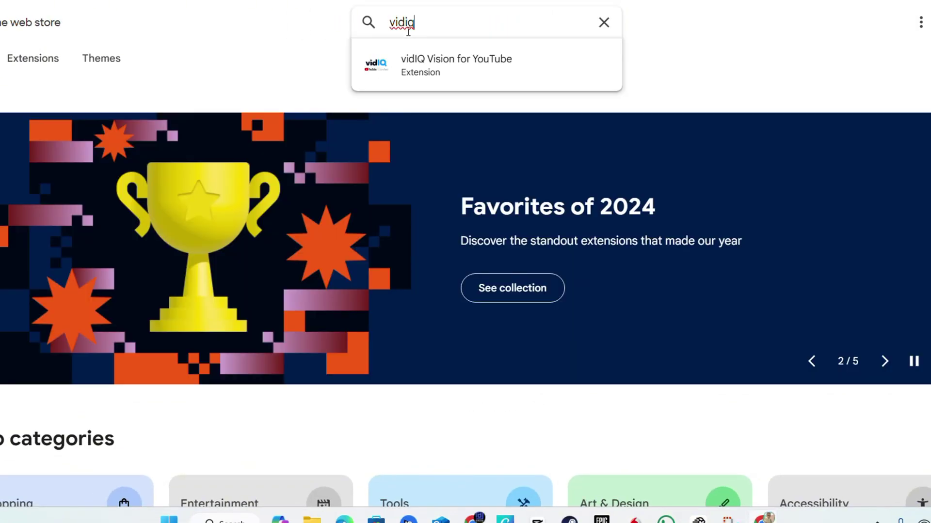
pyautogui.click(428, 60)
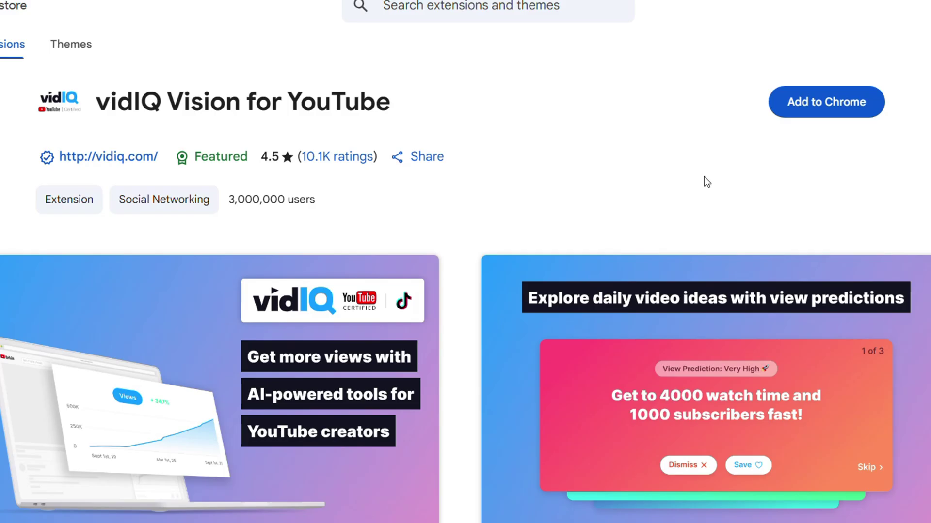
pyautogui.click(833, 108)
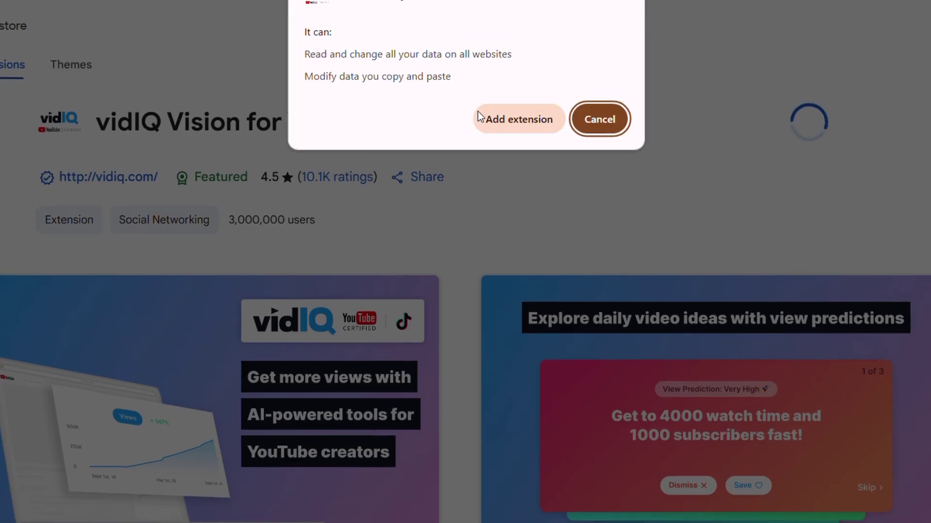
pyautogui.click(500, 139)
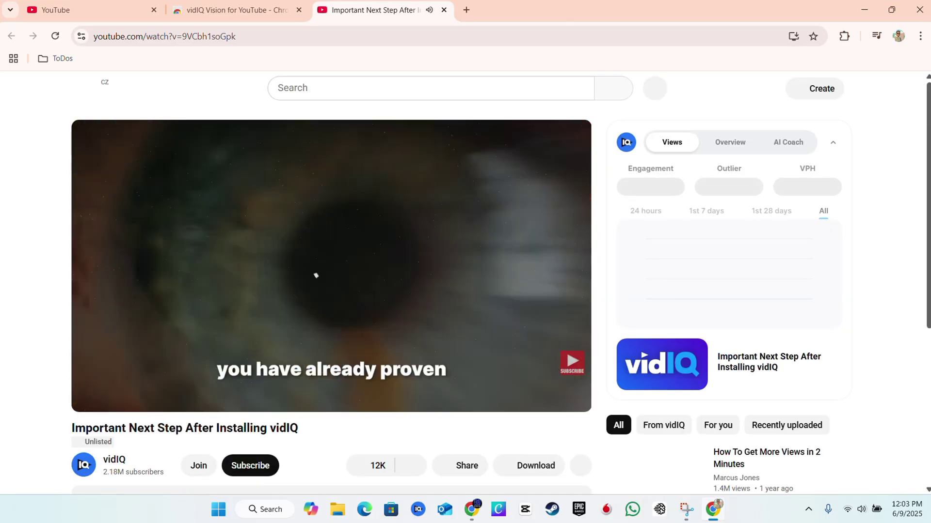
# Step: Pause the video "Important Next Step After Installing vidIQ", close its tab and return to the YouTube home page
pyautogui.click(352, 188)
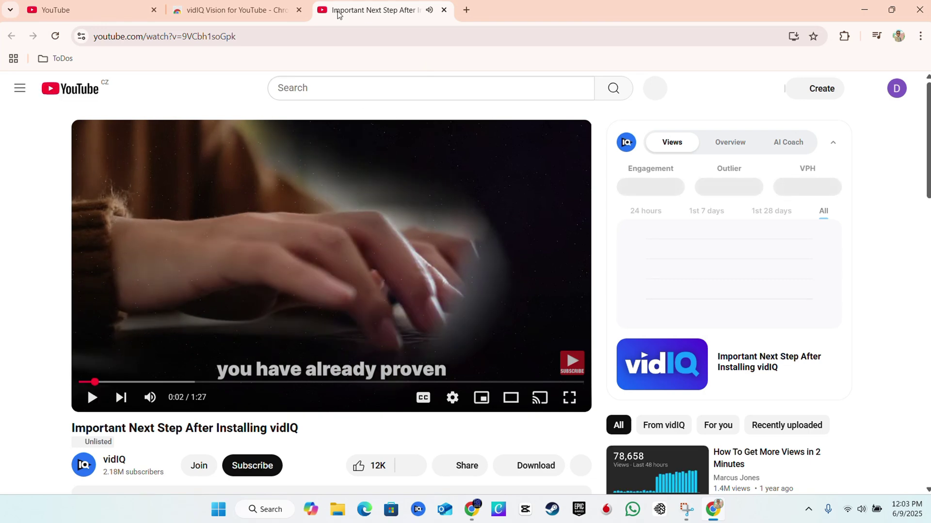
pyautogui.moveTo(338, 14); pyautogui.dragTo(271, 17)
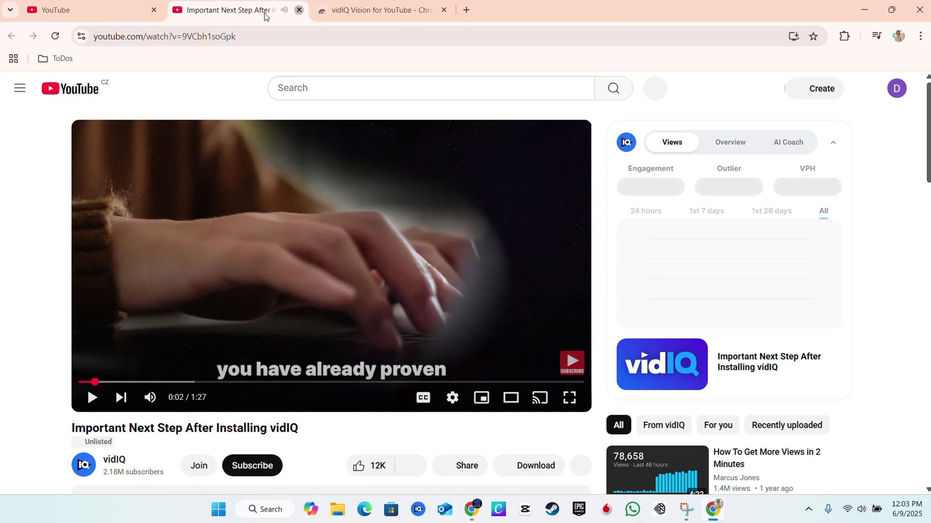
pyautogui.click(299, 10)
pyautogui.click(92, 10)
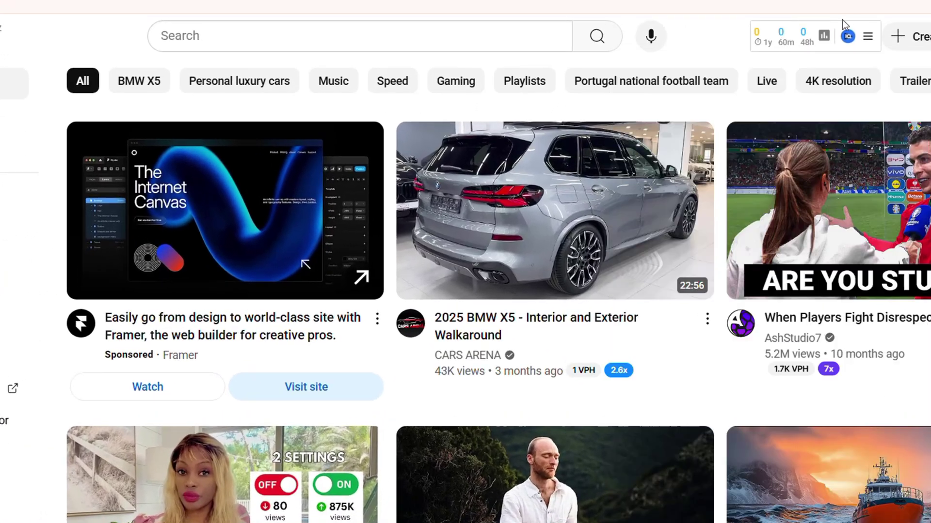
# Step: Examine the vidIQ channel counters and the VPH and outlier badges on the home page videos
pyautogui.moveTo(792, 71)
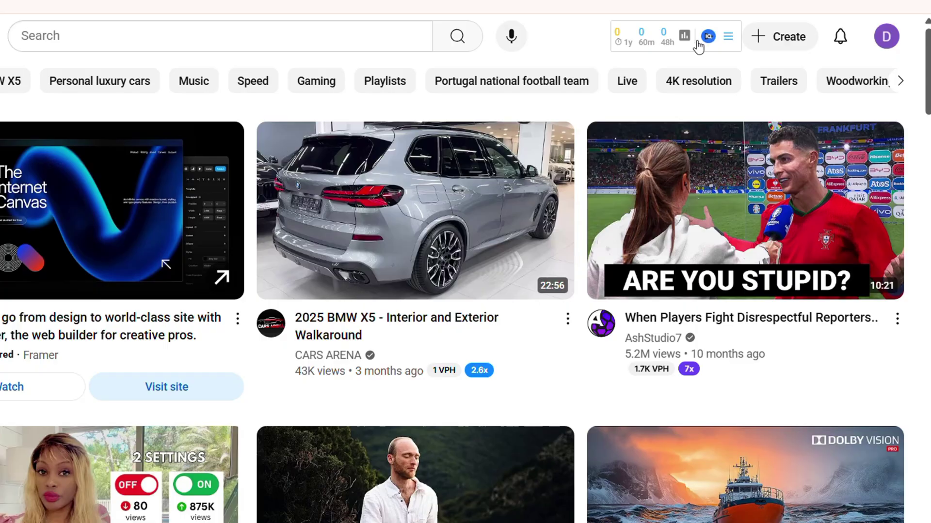
pyautogui.moveTo(641, 52)
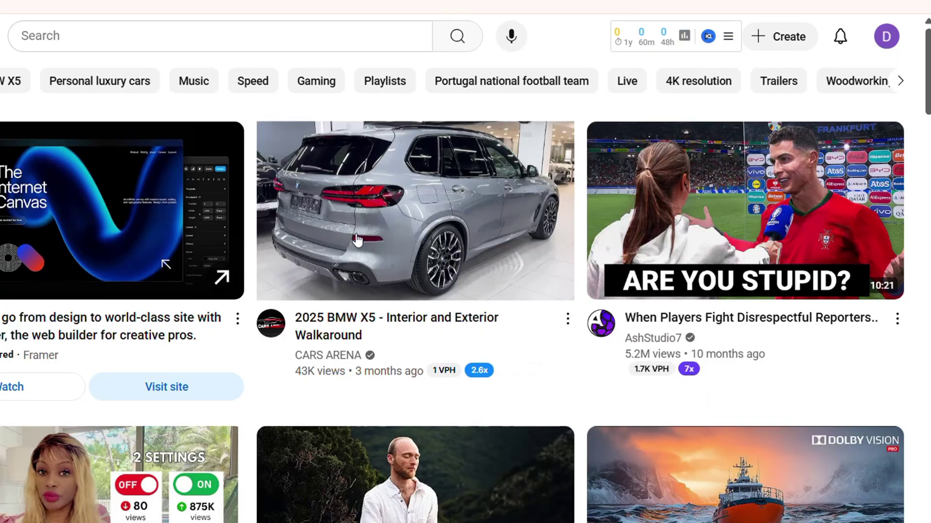
pyautogui.moveTo(327, 338)
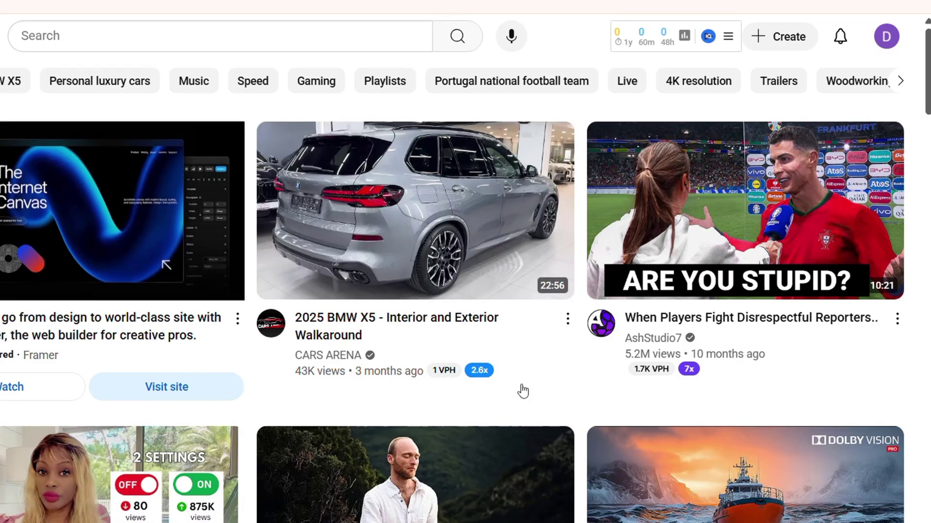
pyautogui.moveTo(664, 390)
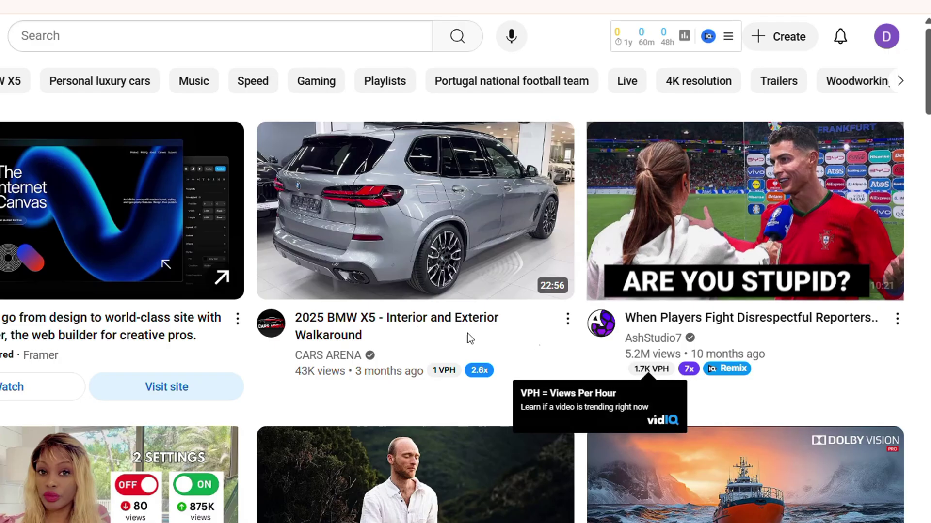
pyautogui.scroll(-8, 381, 330)
pyautogui.scroll(8, 379, 327)
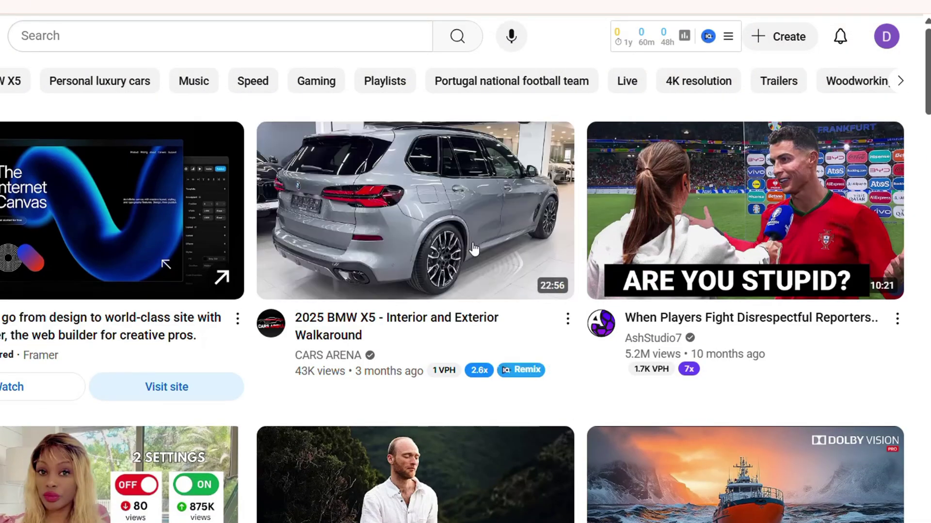
# Step: Open the "2025 BMW X5 - Interior and Exterior Walkaround" video and review its vidIQ overview, including SEO score and channel tags
pyautogui.click(350, 229)
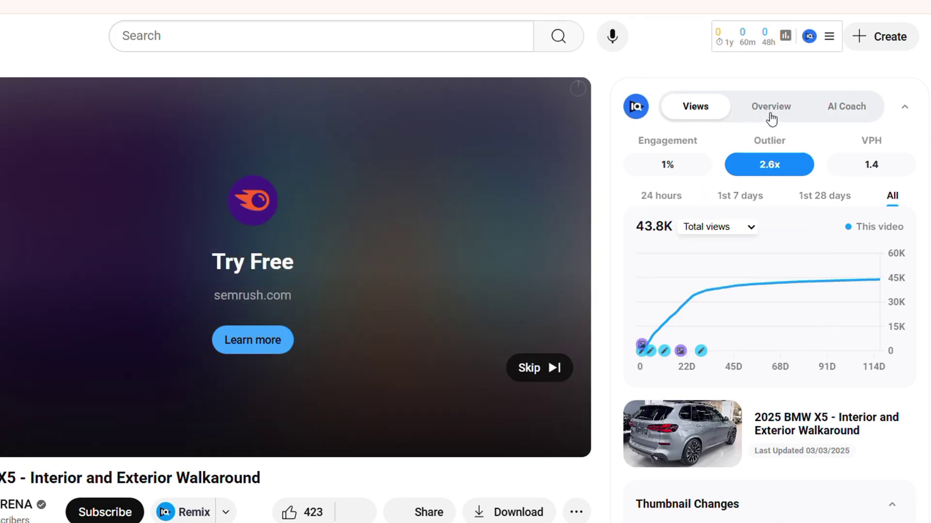
pyautogui.click(771, 108)
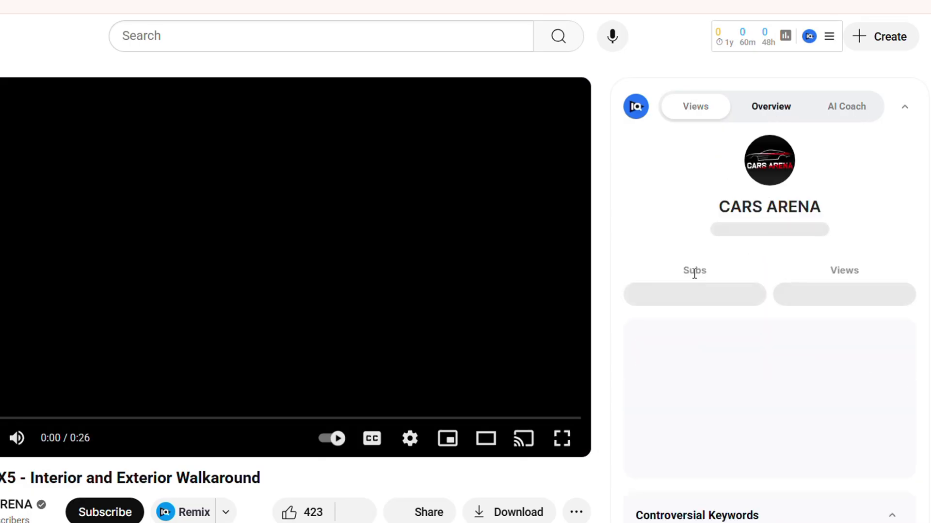
pyautogui.scroll(-10, 703, 247)
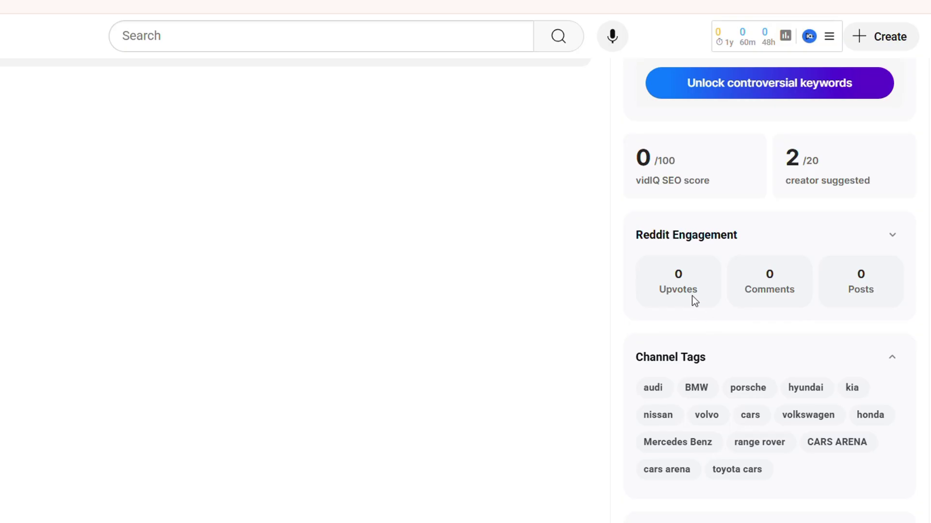
pyautogui.scroll(-7, 775, 343)
pyautogui.scroll(14, 725, 312)
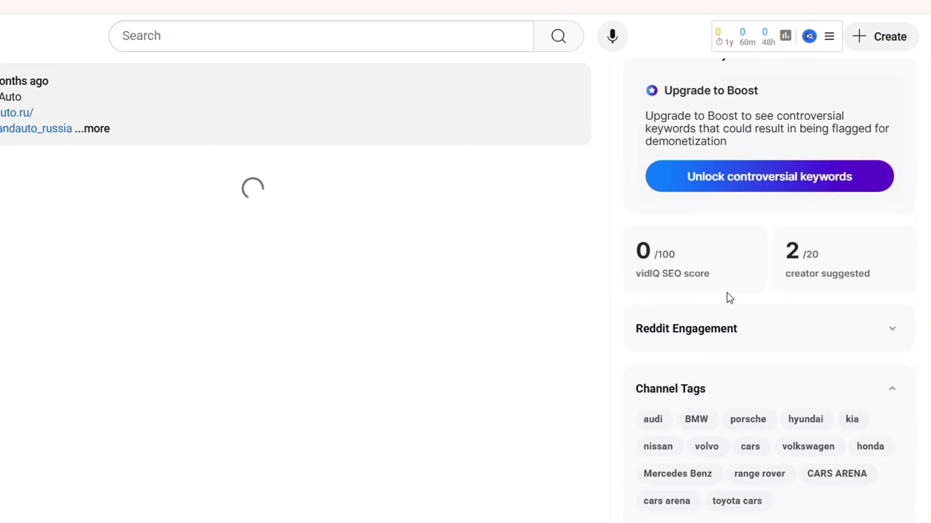
pyautogui.scroll(3, 758, 300)
pyautogui.click(116, 263)
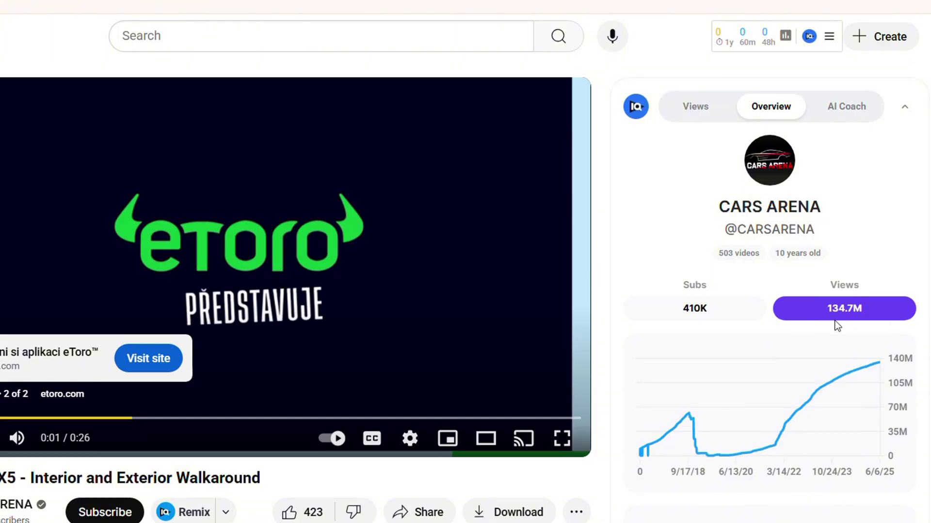
# Step: Open the CARS ARENA channel page from the video and decline the YouTube Premium offer
pyautogui.scroll(-3, 837, 326)
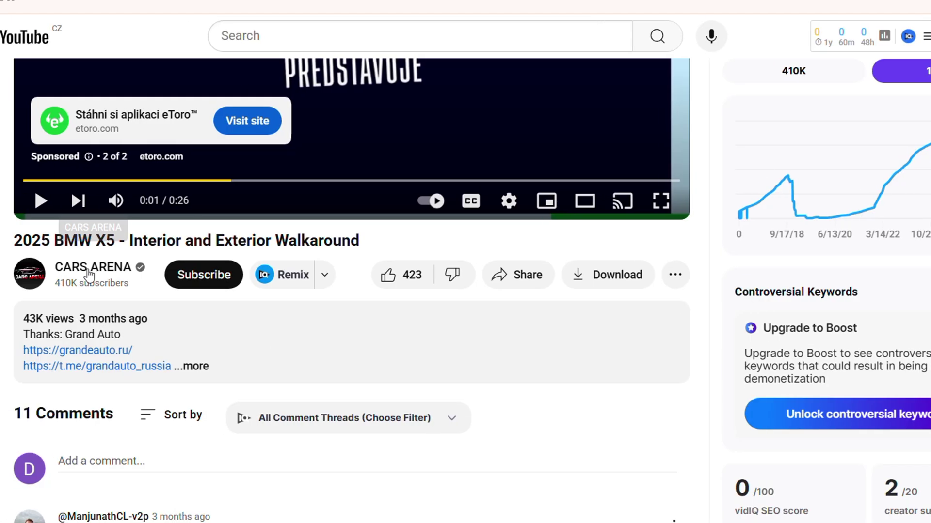
pyautogui.click(90, 268)
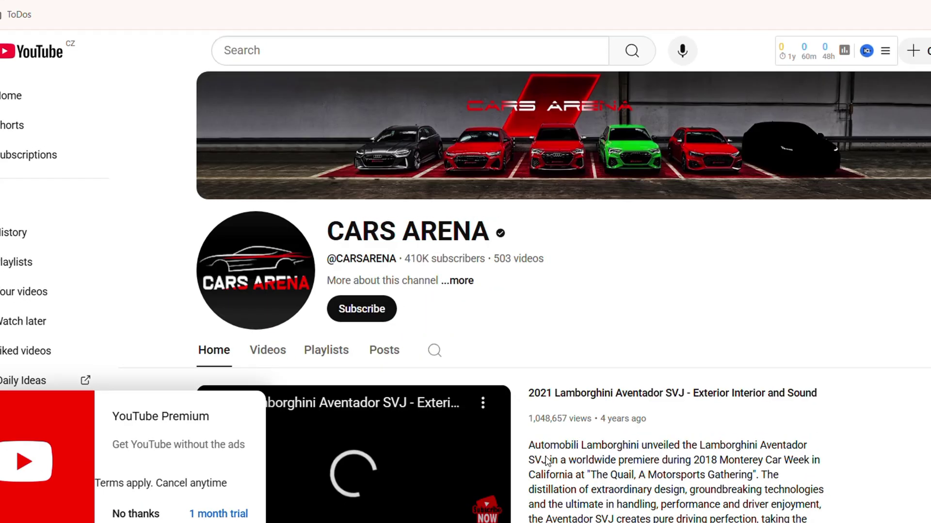
pyautogui.scroll(-1, 271, 438)
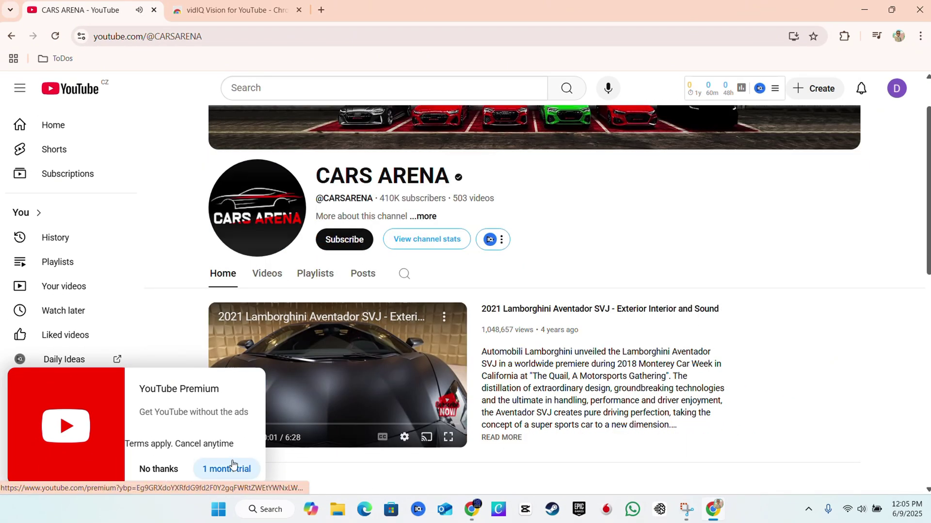
pyautogui.click(152, 469)
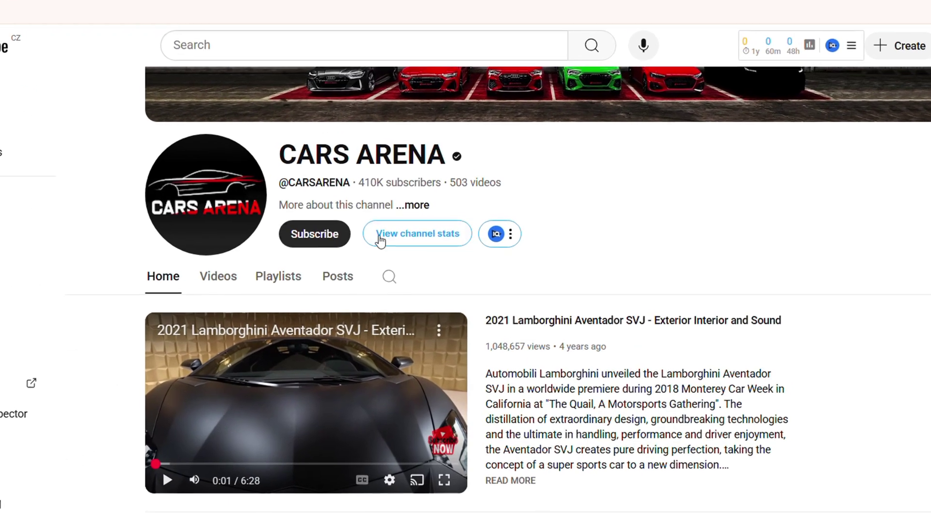
# Step: Review the vidIQ channel stats for CARS ARENA, including subscribers, videos published and tags, and close them
pyautogui.click(454, 245)
pyautogui.scroll(-4, 557, 314)
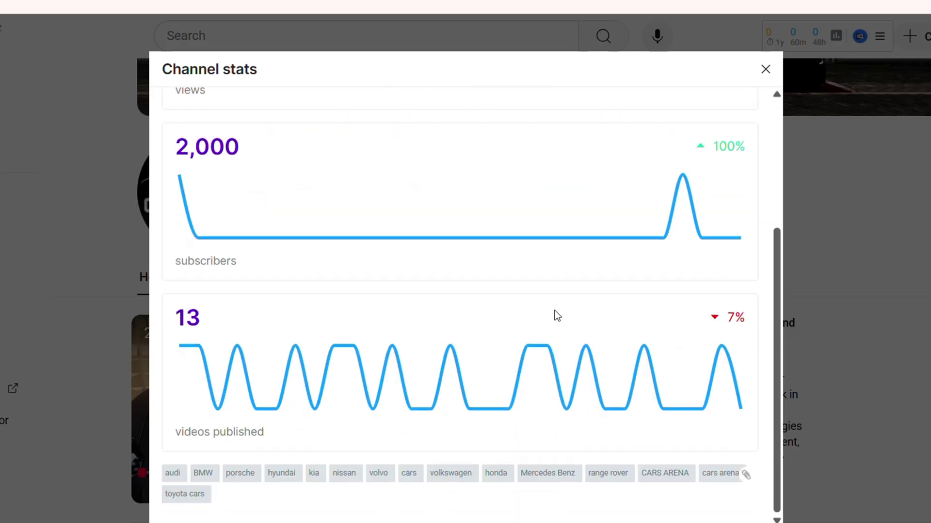
pyautogui.click(784, 168)
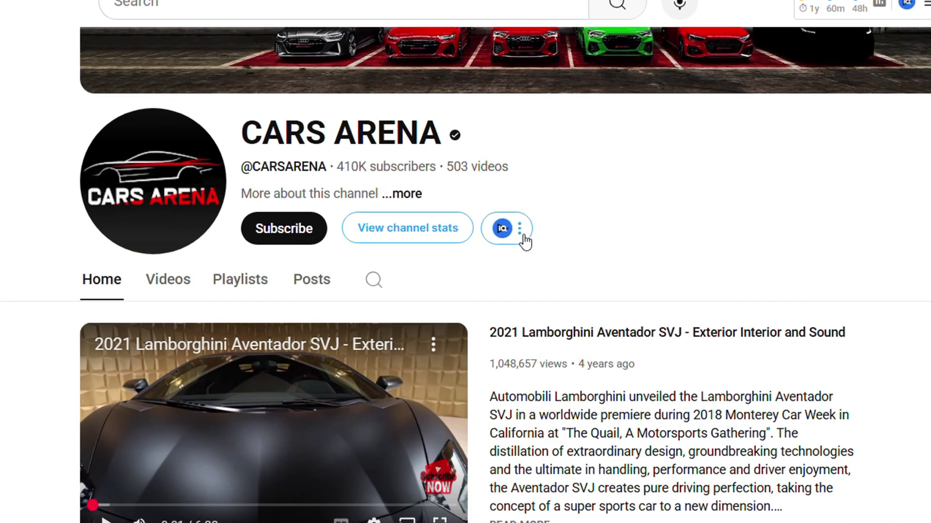
# Step: Try to add CARS ARENA as a vidIQ competitor and close the Competitors window
pyautogui.click(511, 238)
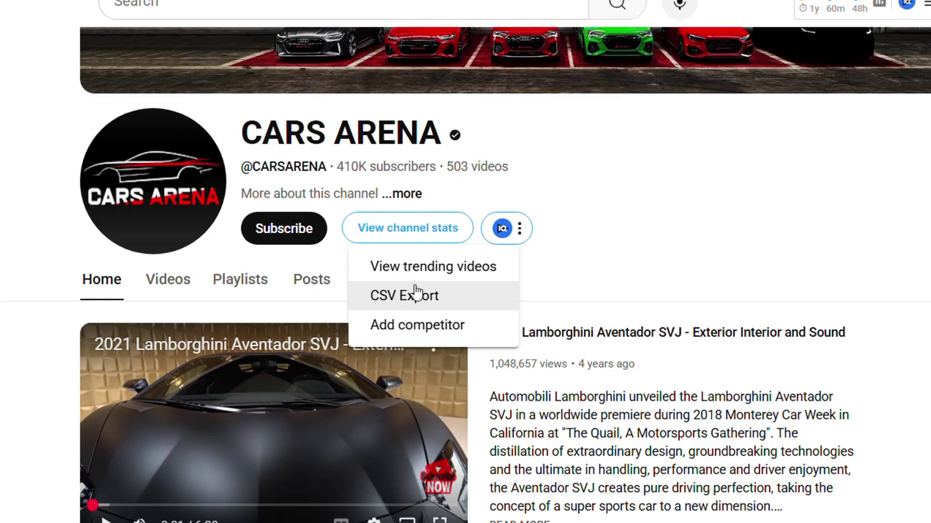
pyautogui.click(451, 325)
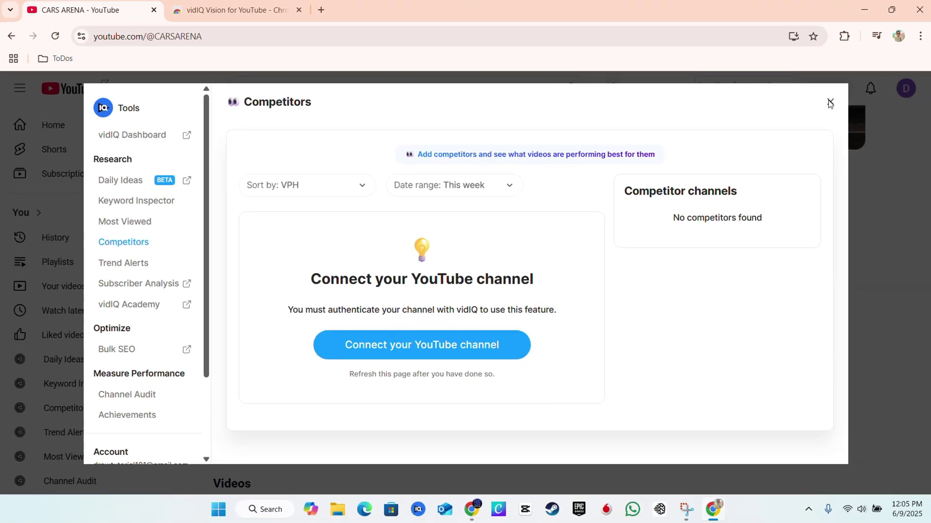
pyautogui.click(829, 102)
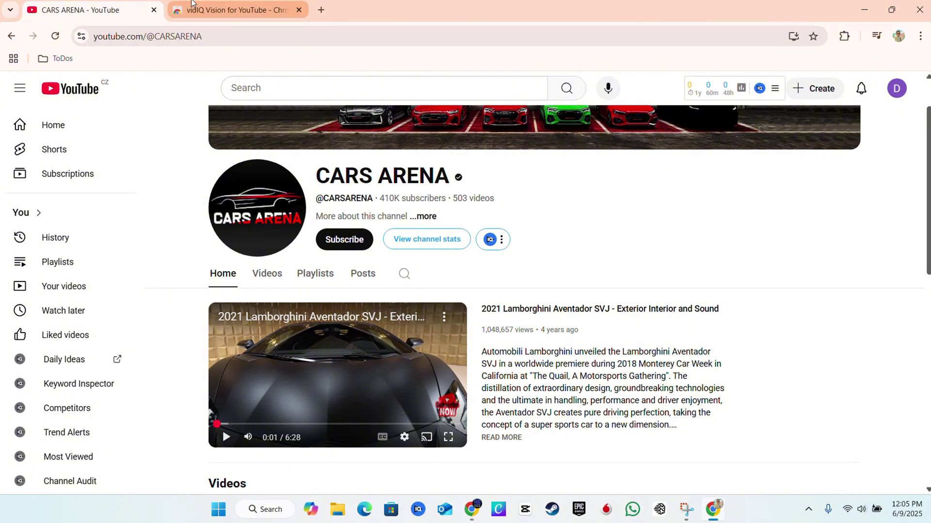
# Step: Search Google for "vidiq" in a new tab and open the official vidIQ website
pyautogui.click(321, 9)
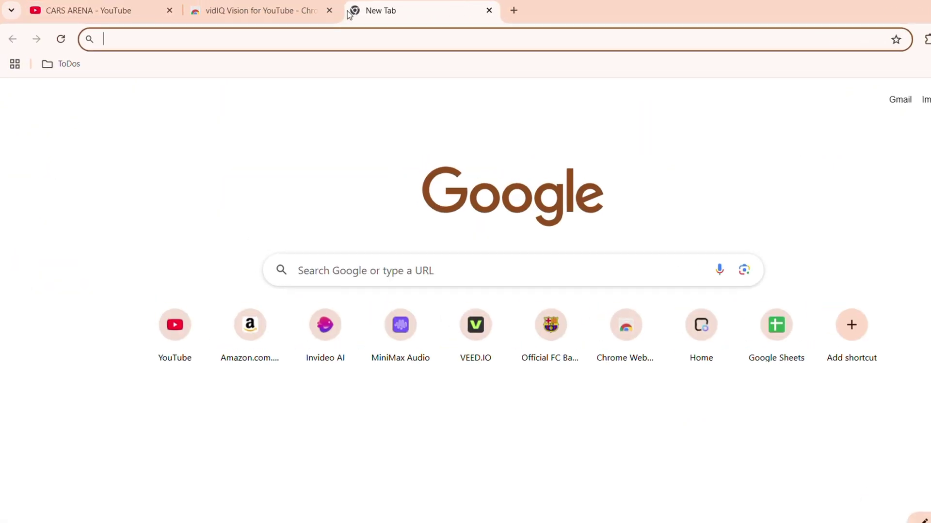
pyautogui.write('vidiq')
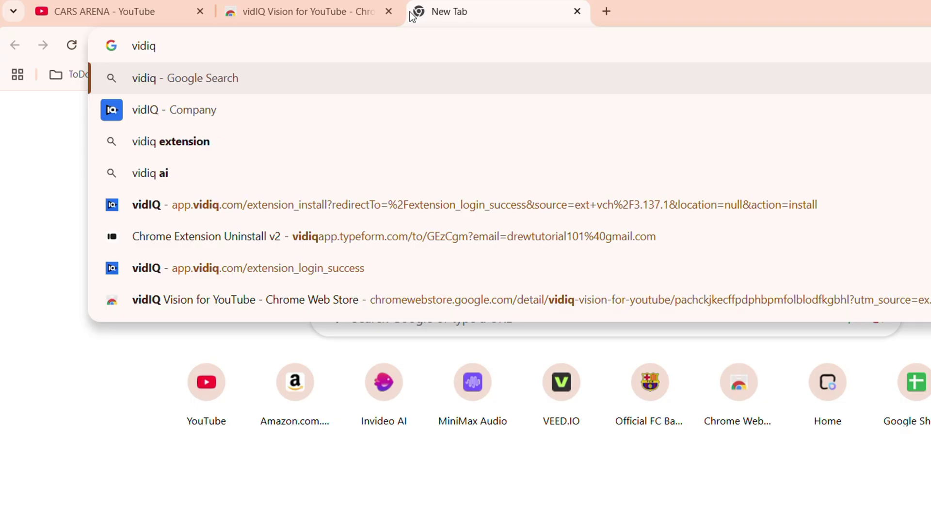
pyautogui.click(162, 118)
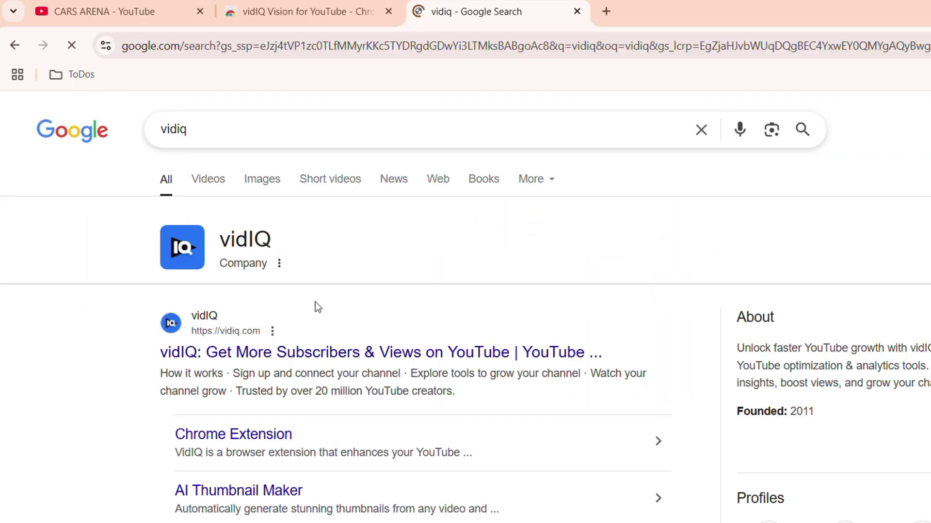
pyautogui.click(197, 353)
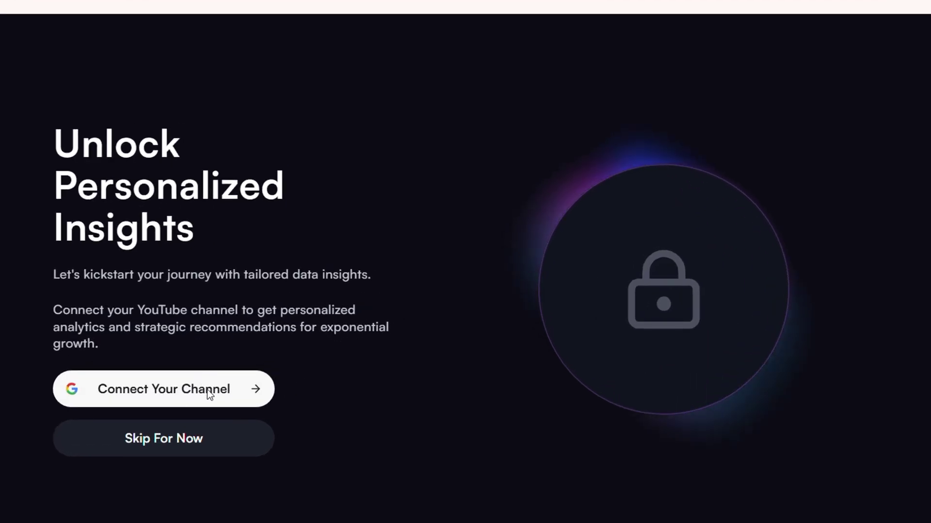
# Step: Try to connect the YouTube channel to vidIQ with the Google account, continuing without granting any access
pyautogui.click(209, 393)
pyautogui.click(586, 215)
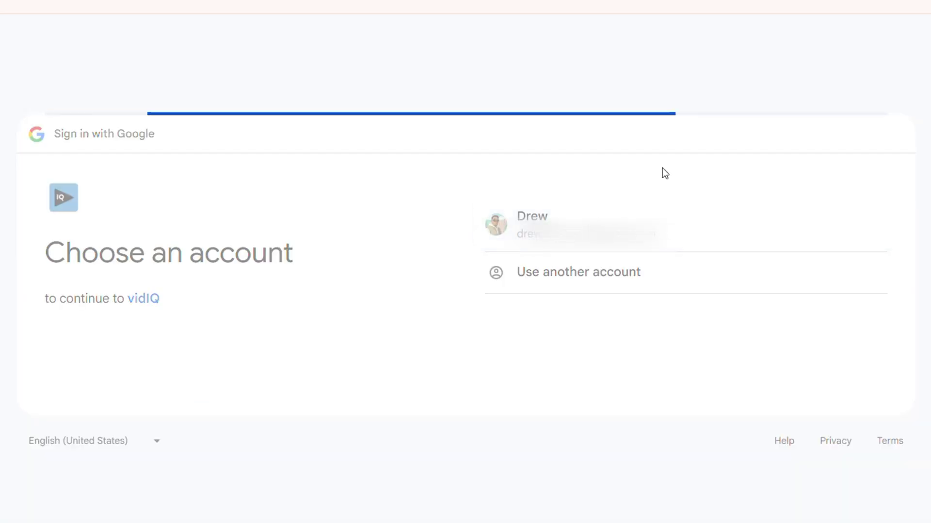
pyautogui.click(778, 515)
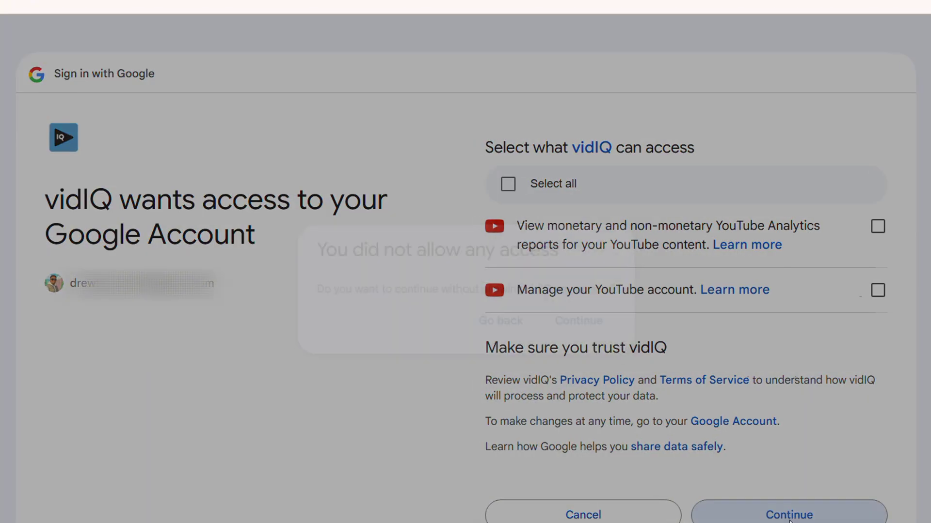
pyautogui.click(552, 322)
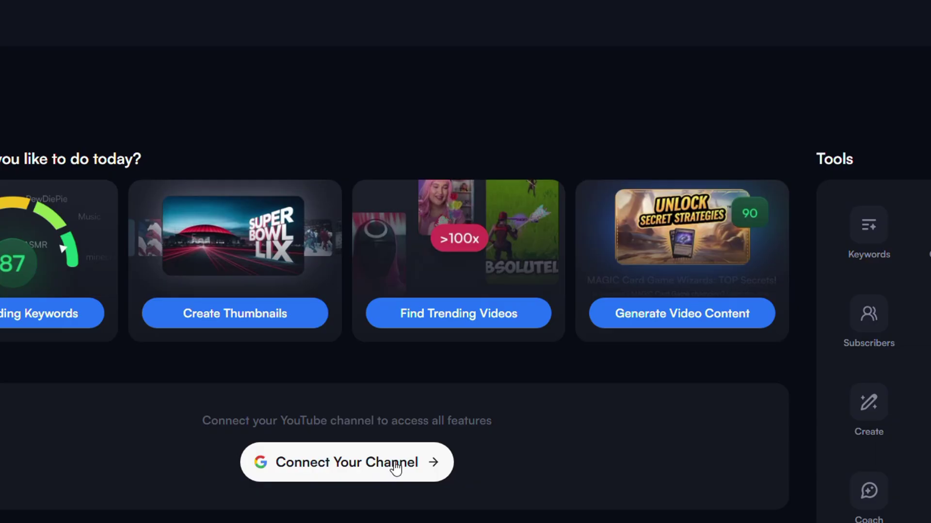
# Step: Connect the YouTube channel to vidIQ with the Google account, allowing YouTube Analytics reports access and YouTube account management
pyautogui.click(365, 469)
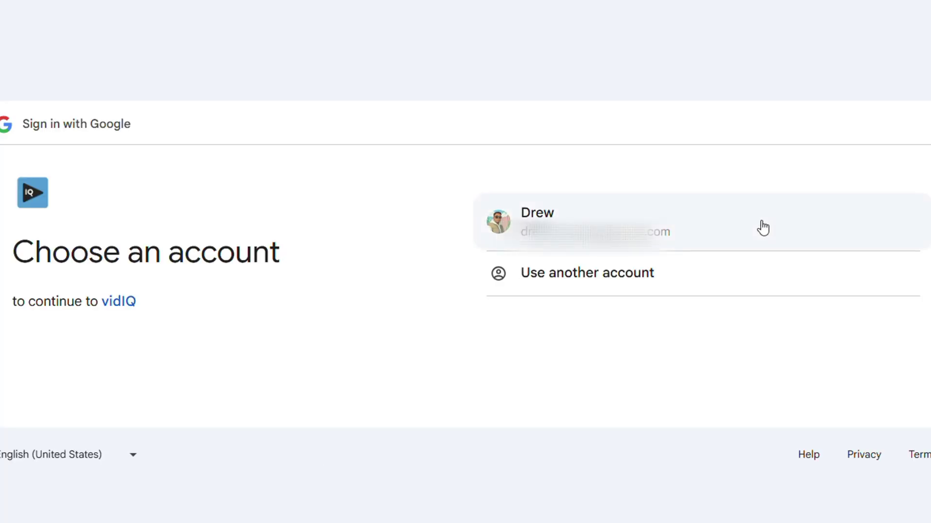
pyautogui.click(717, 230)
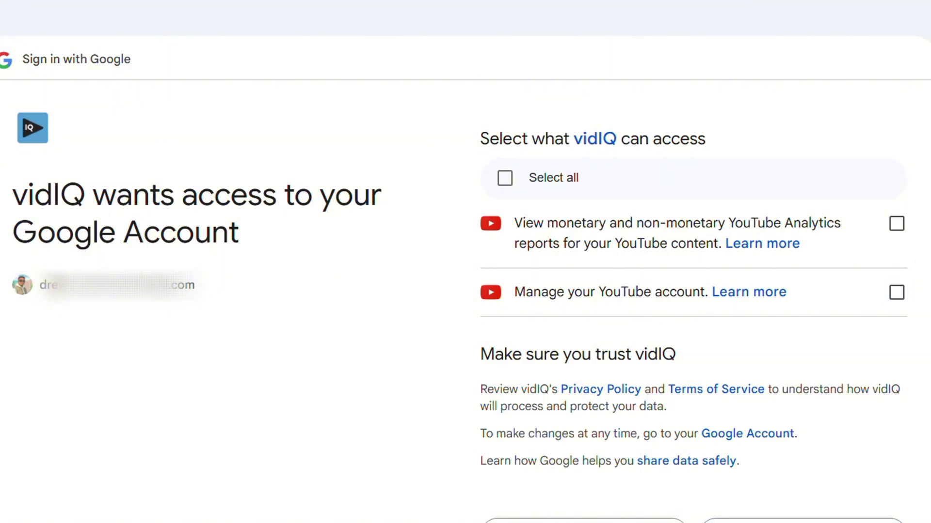
pyautogui.click(896, 293)
pyautogui.click(897, 223)
pyautogui.scroll(-1, 831, 494)
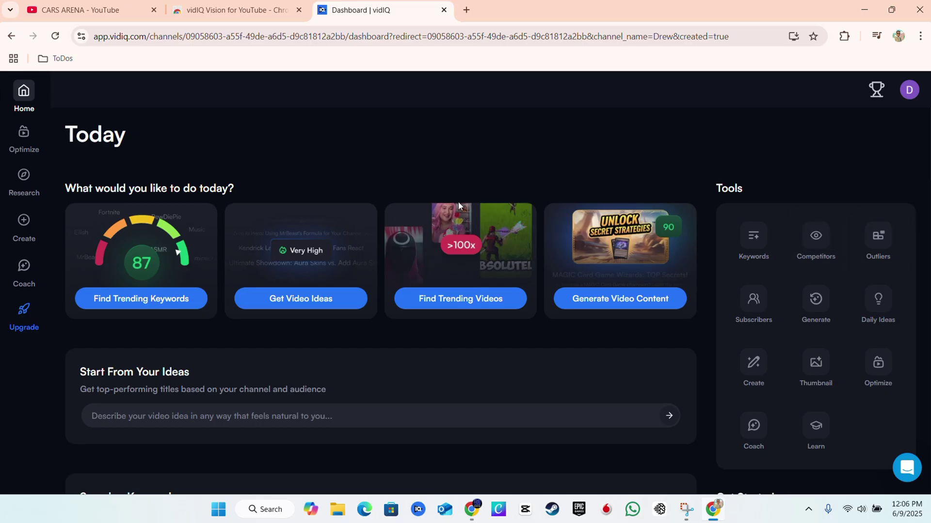
# Step: Review the vidIQ dashboard, including the idea and keyword search sections, top keyword opportunities and account area
pyautogui.scroll(-7, 450, 199)
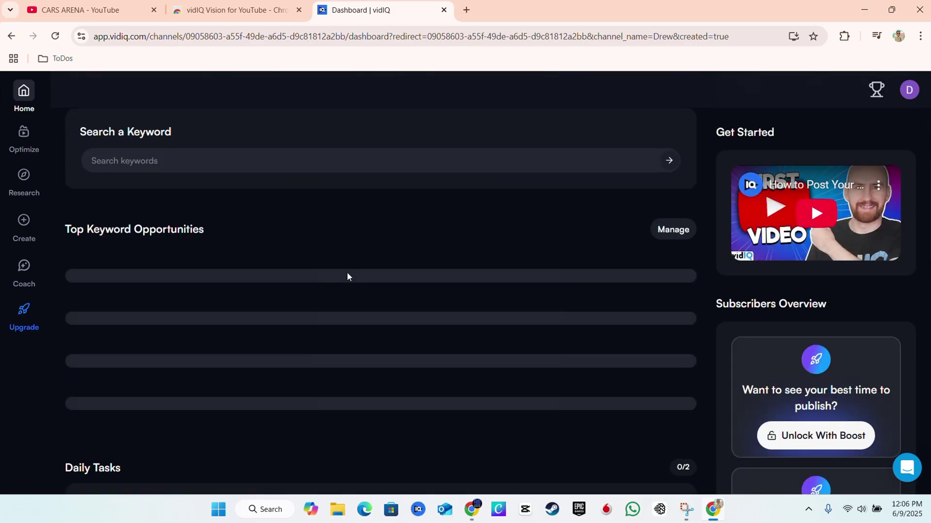
pyautogui.scroll(-7, 347, 277)
pyautogui.scroll(15, 352, 266)
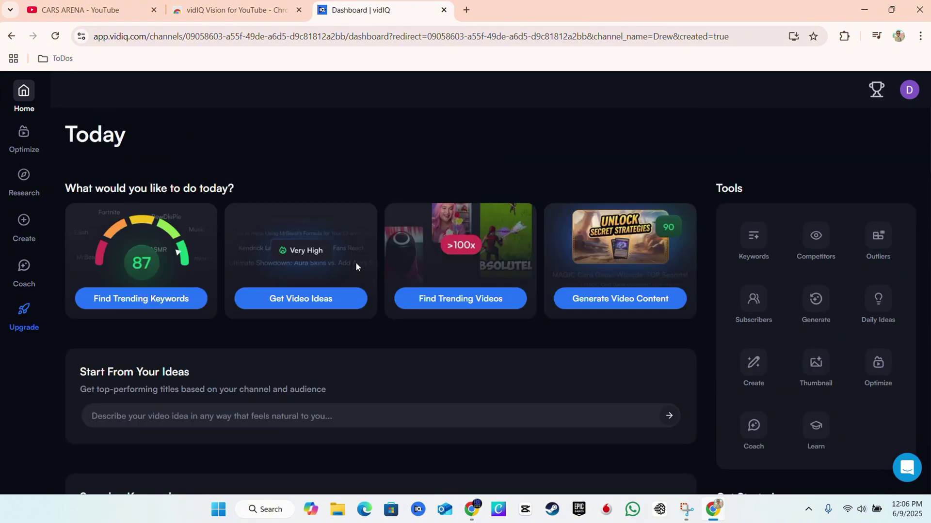
pyautogui.click(913, 92)
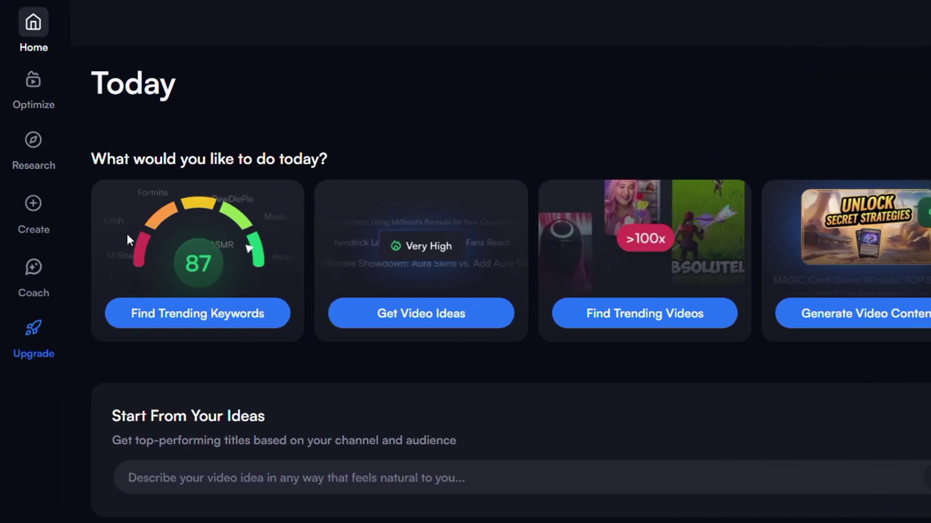
pyautogui.scroll(-10, 462, 276)
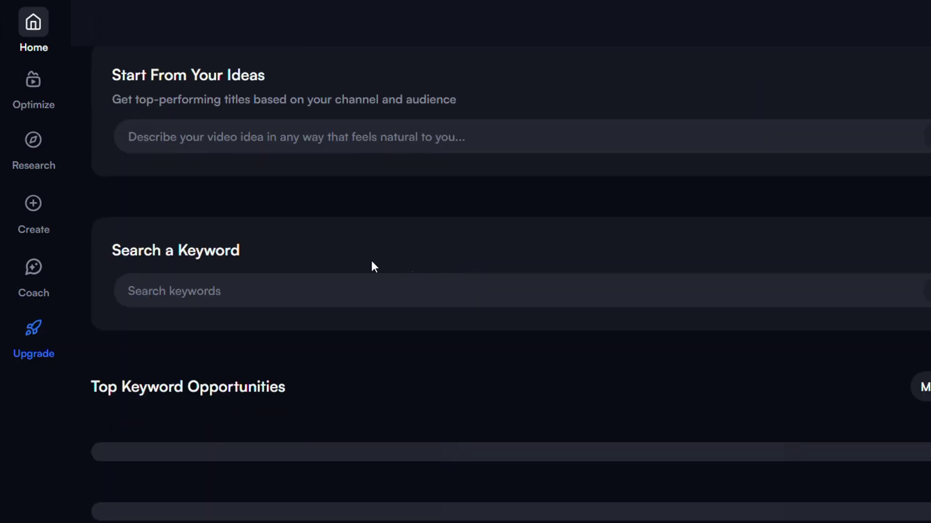
pyautogui.scroll(5, 335, 245)
pyautogui.scroll(7, 330, 249)
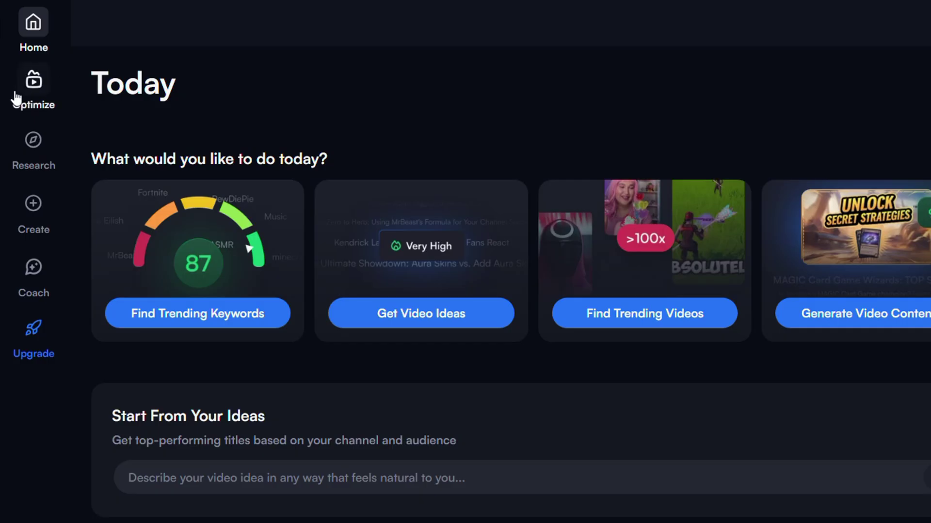
# Step: Open the vidIQ Optimize page and look over the Research, Create and Coach tools
pyautogui.click(33, 96)
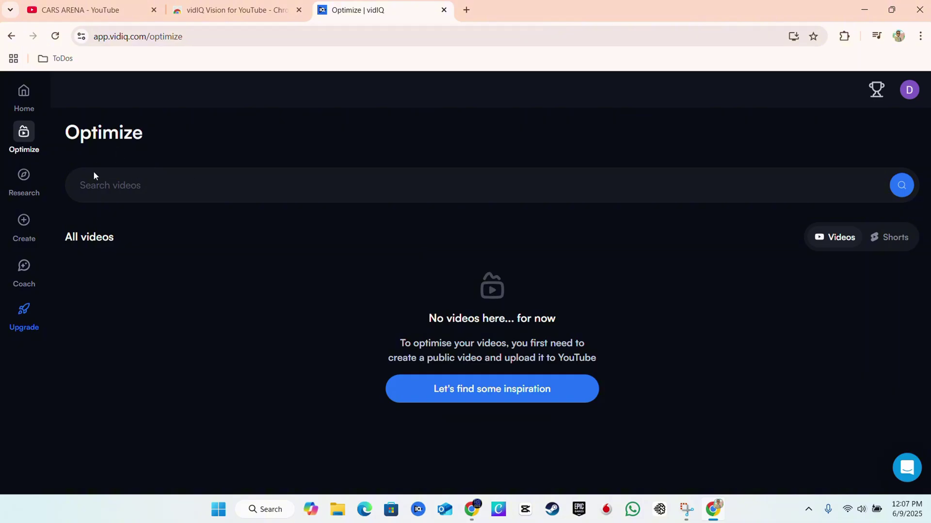
pyautogui.moveTo(24, 194)
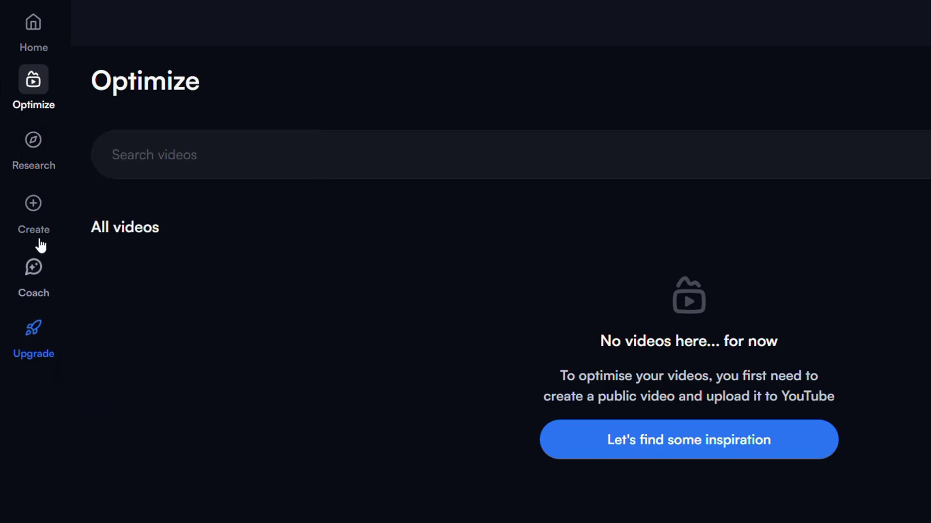
pyautogui.moveTo(33, 223)
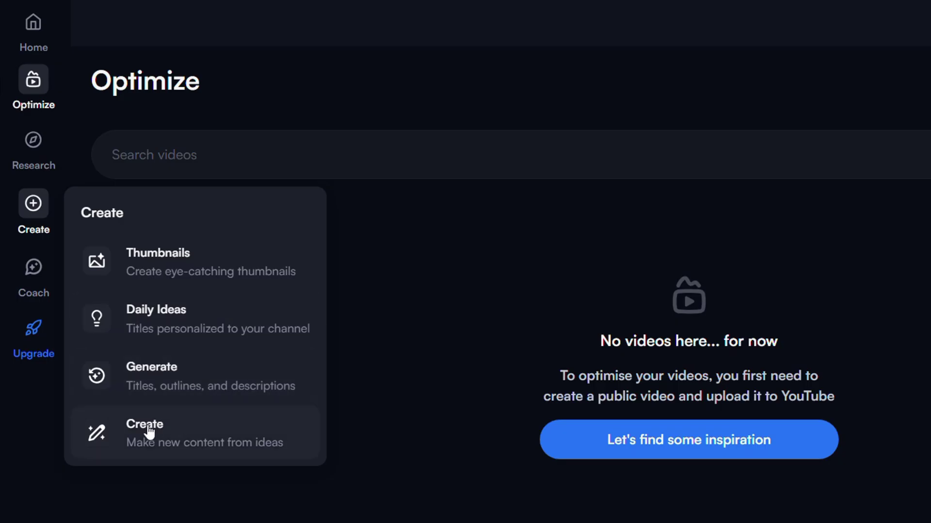
pyautogui.moveTo(27, 293)
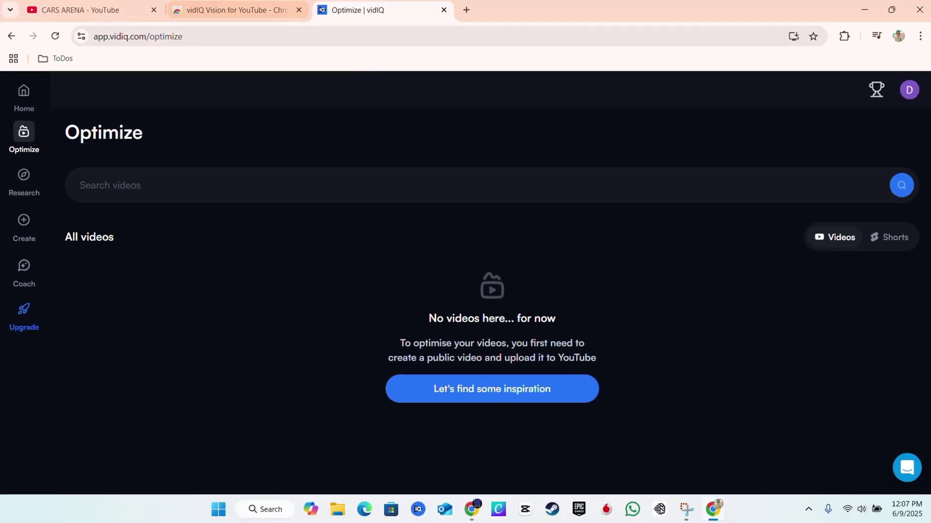
# Step: Return to the CARS ARENA page, open YouTube Studio for the own channel and dismiss the "Grow your team" tip
pyautogui.click(87, 9)
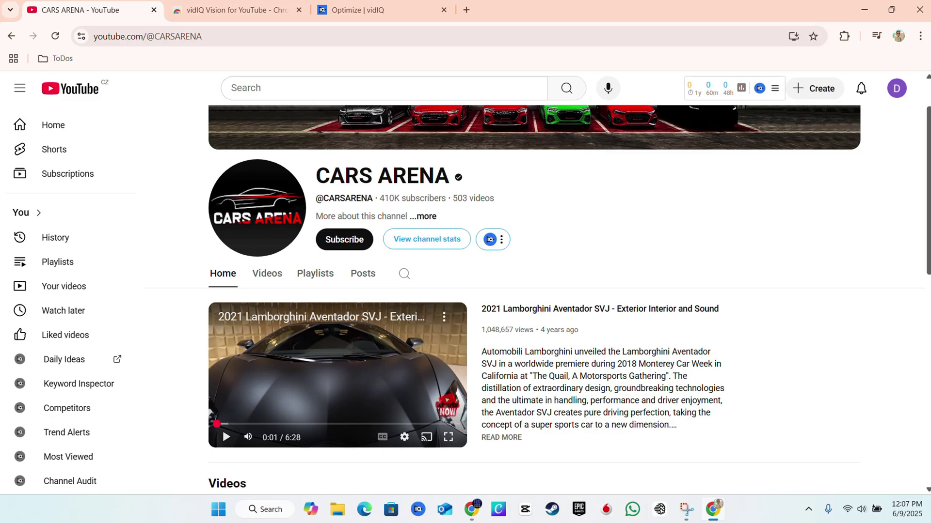
pyautogui.click(896, 89)
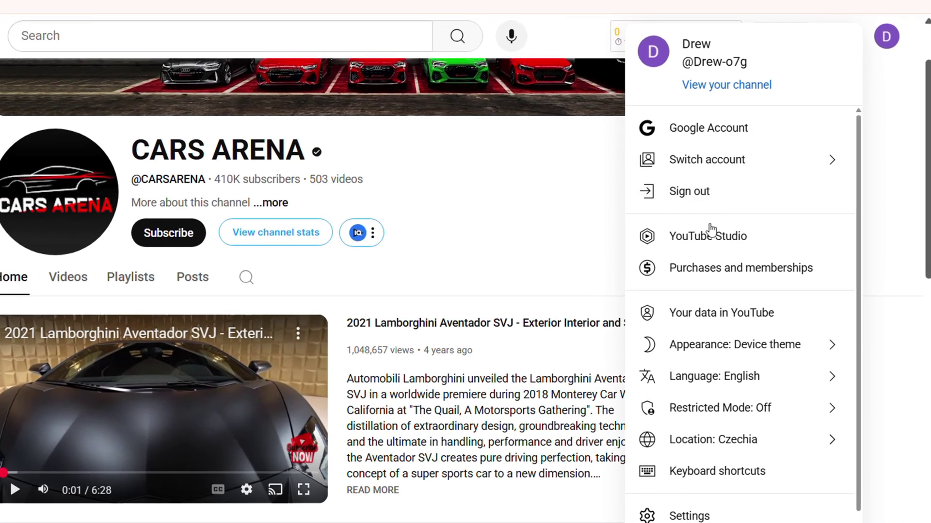
pyautogui.click(710, 234)
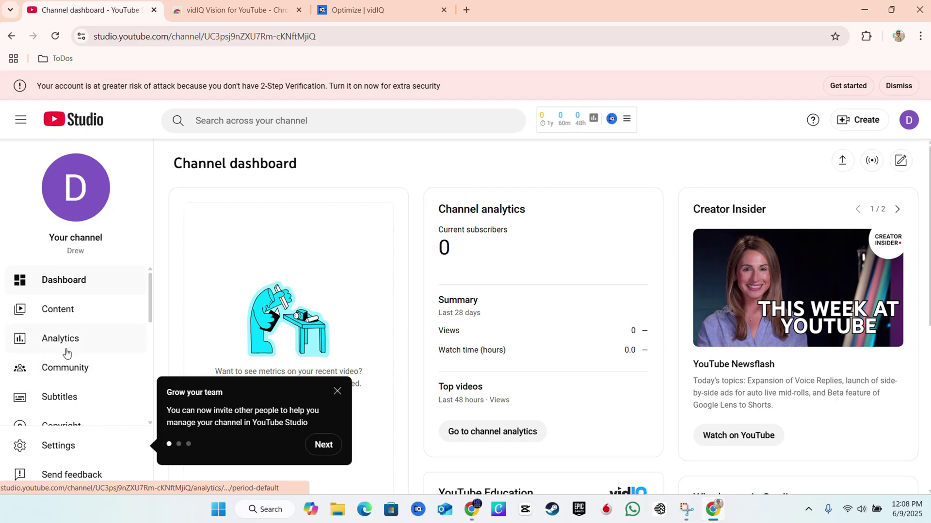
pyautogui.scroll(-6, 67, 354)
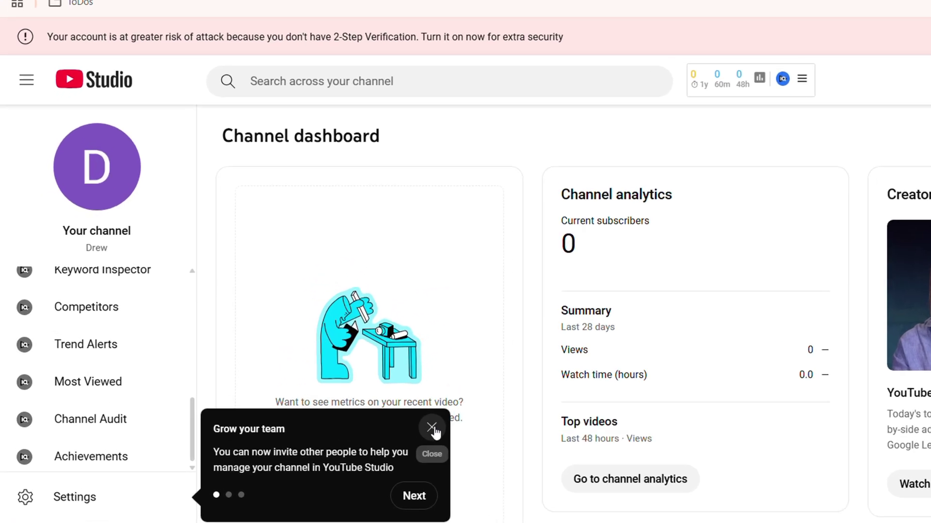
pyautogui.click(337, 391)
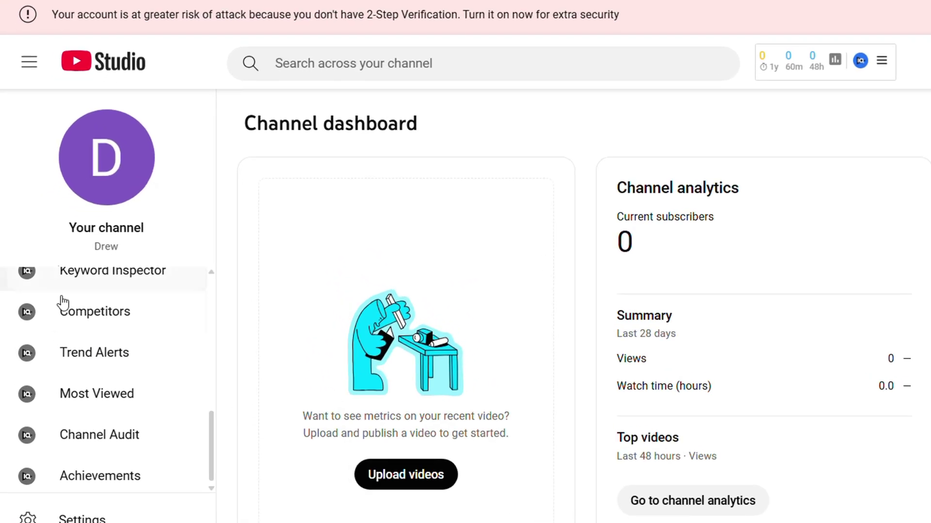
# Step: Examine the vidIQ tools added to the YouTube Studio navigation and the vidIQ real-time channel stats
pyautogui.scroll(6, 63, 303)
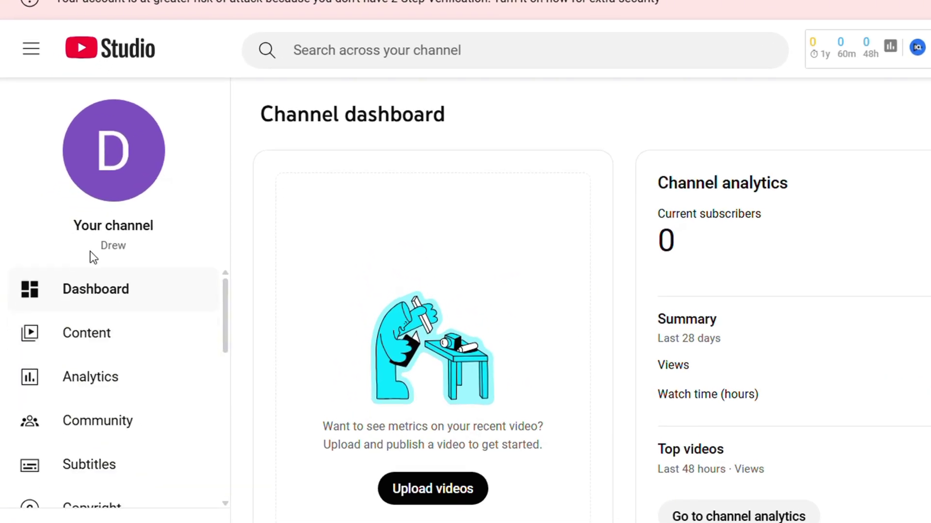
pyautogui.scroll(-4, 75, 323)
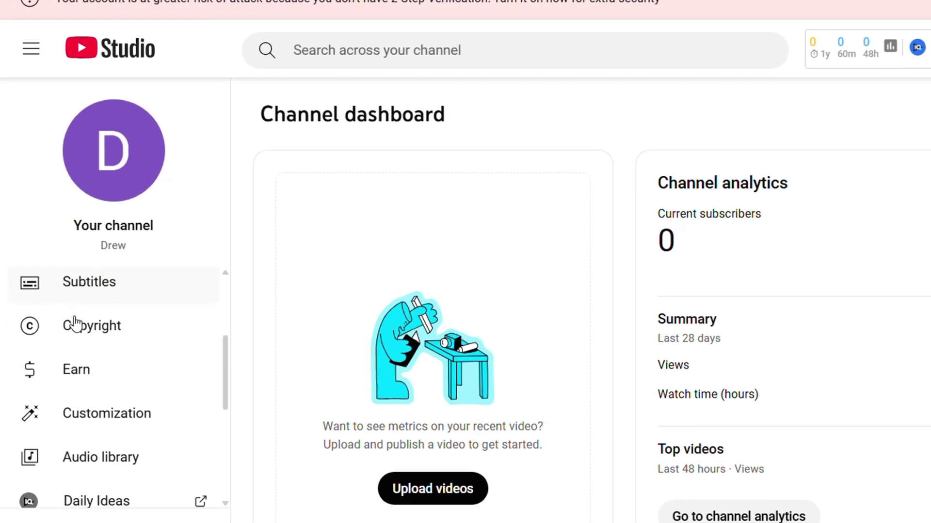
pyautogui.scroll(-4, 75, 324)
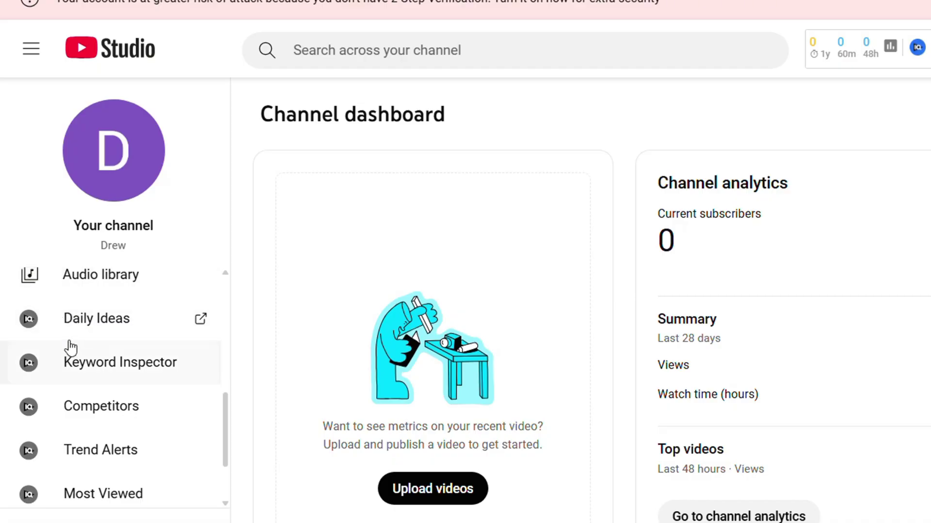
pyautogui.scroll(-1, 79, 384)
pyautogui.scroll(-1, 77, 388)
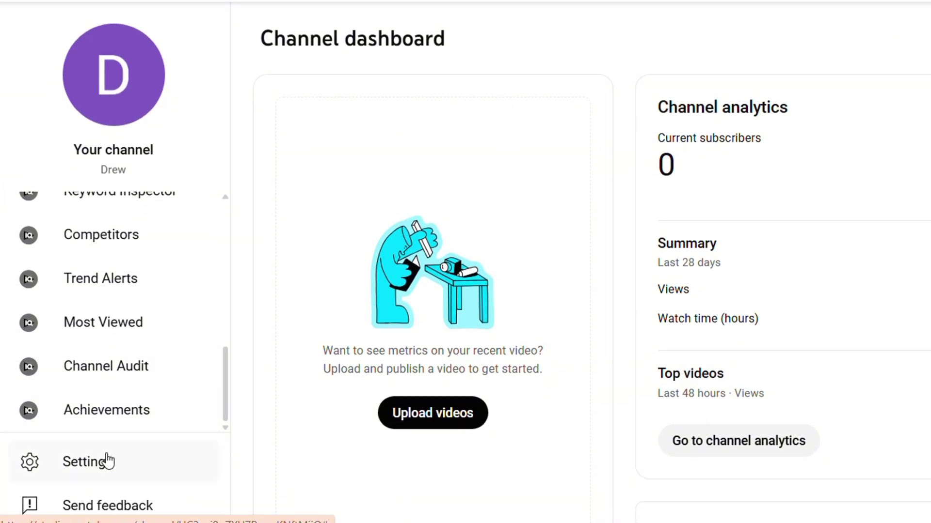
pyautogui.scroll(6, 91, 394)
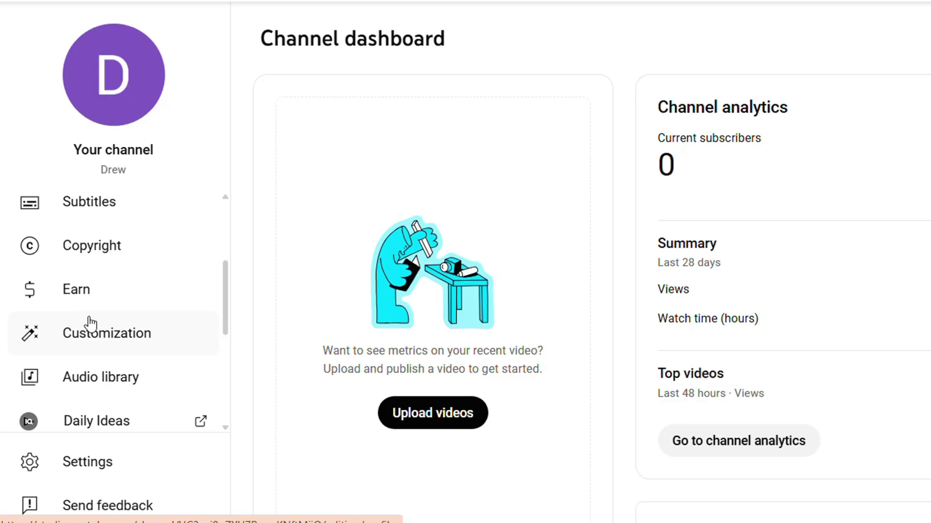
pyautogui.scroll(-6, 90, 324)
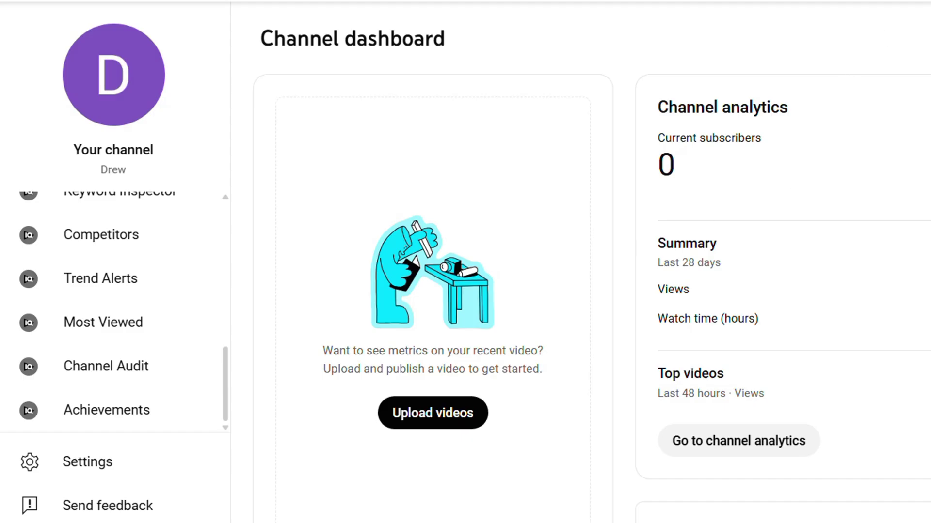
pyautogui.moveTo(653, 63)
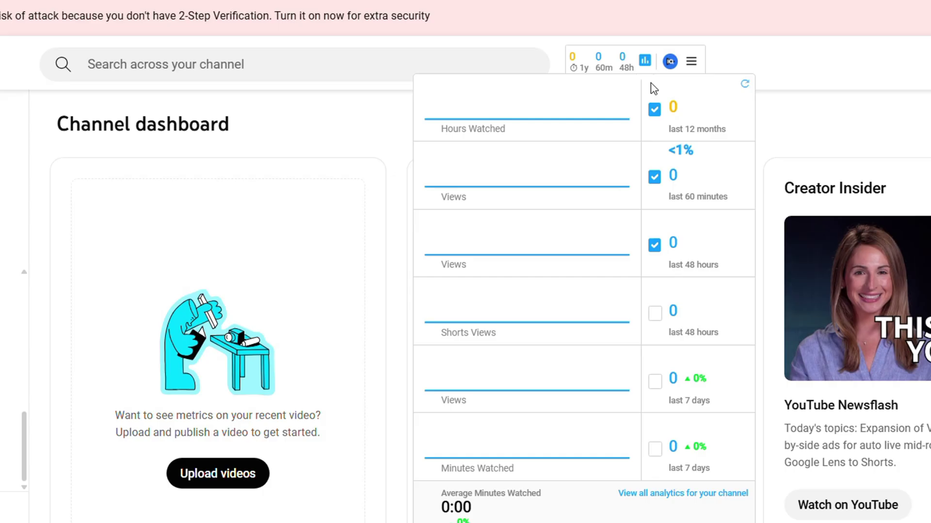